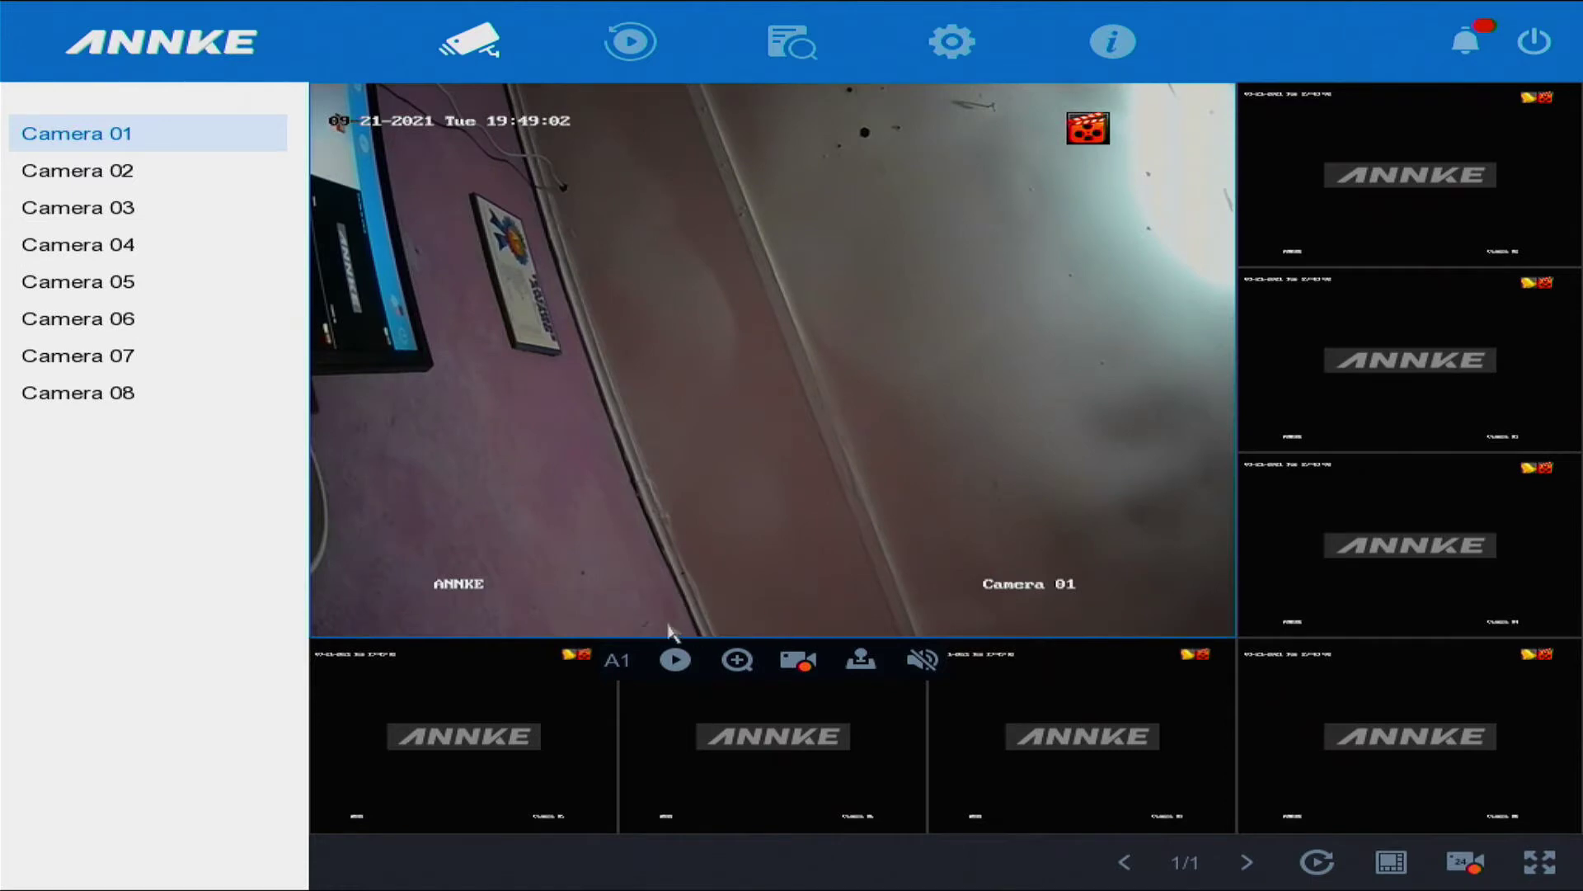
# Go to Configuration > Camera > Normal Event to show Camera 01's Motion Detection tab.
pyautogui.click(944, 58)
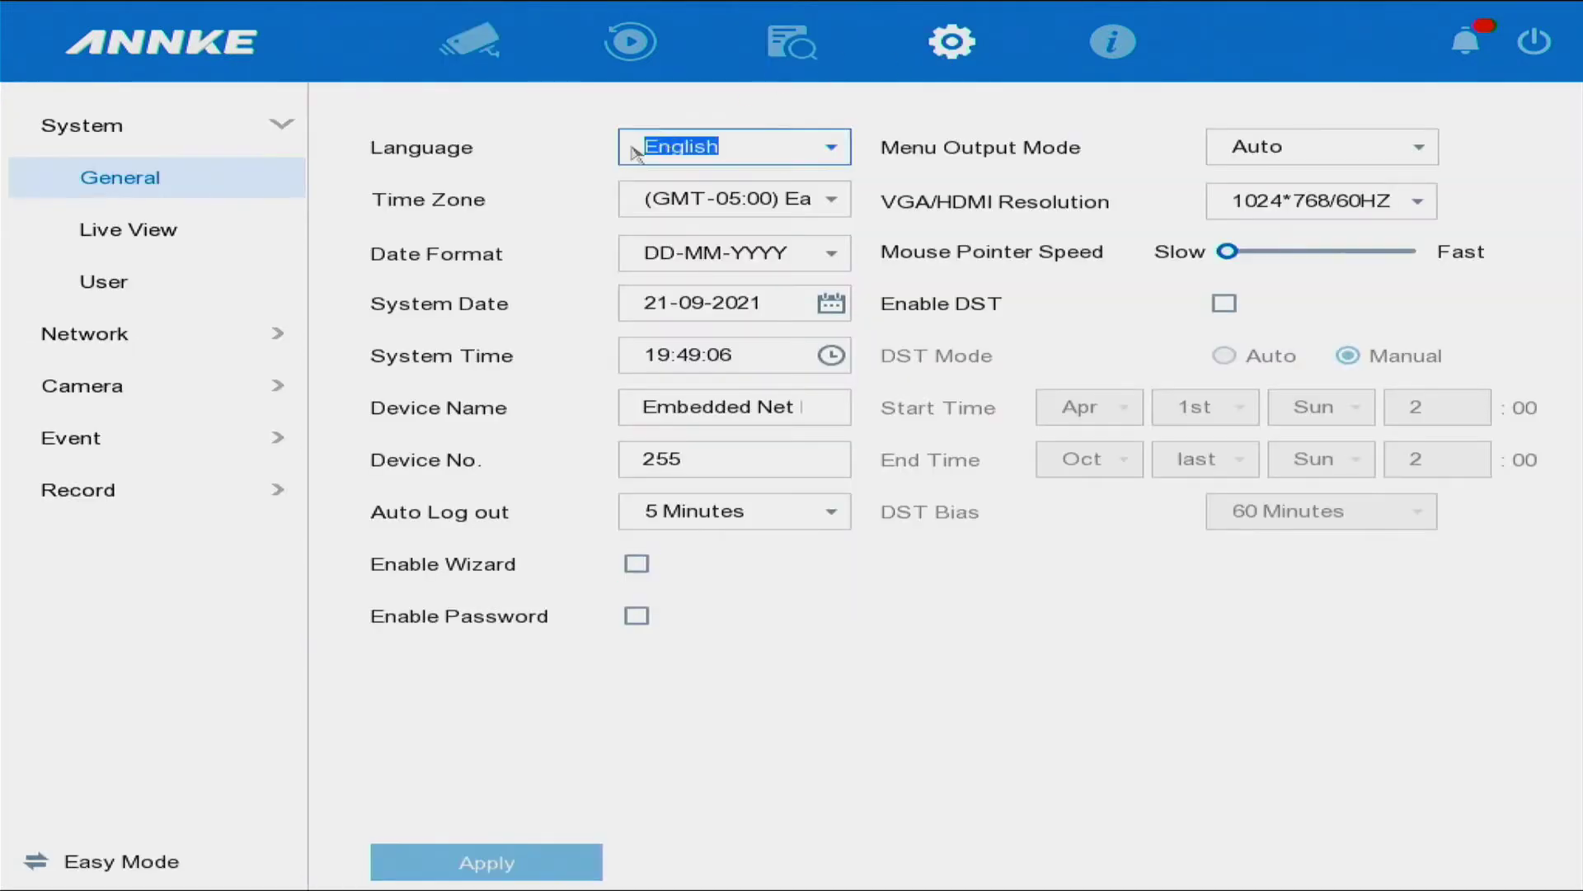
pyautogui.click(115, 390)
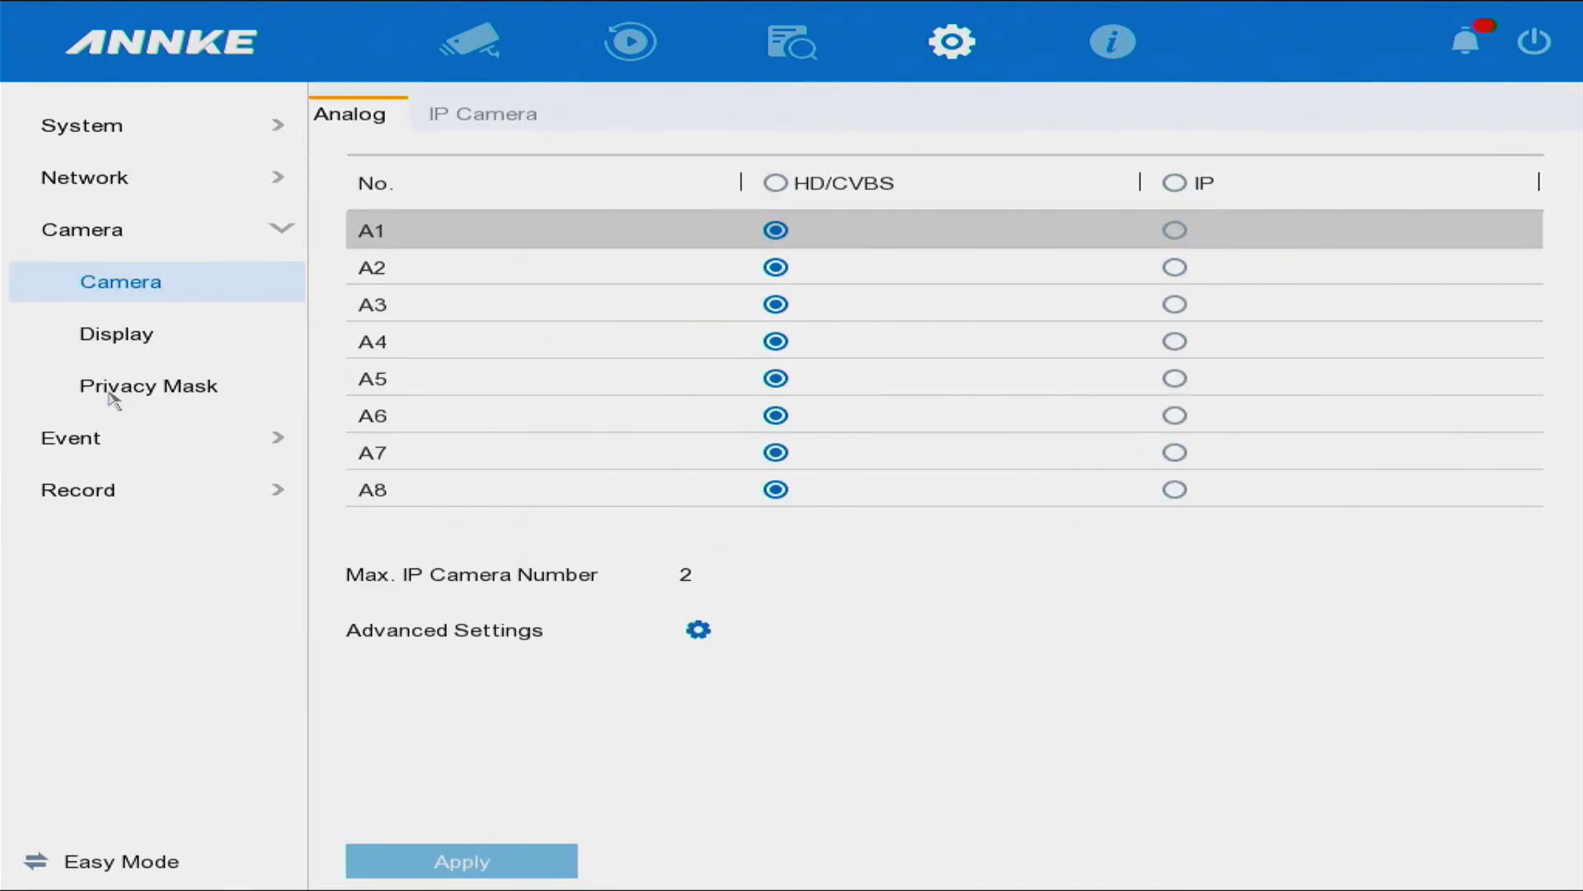
pyautogui.click(96, 438)
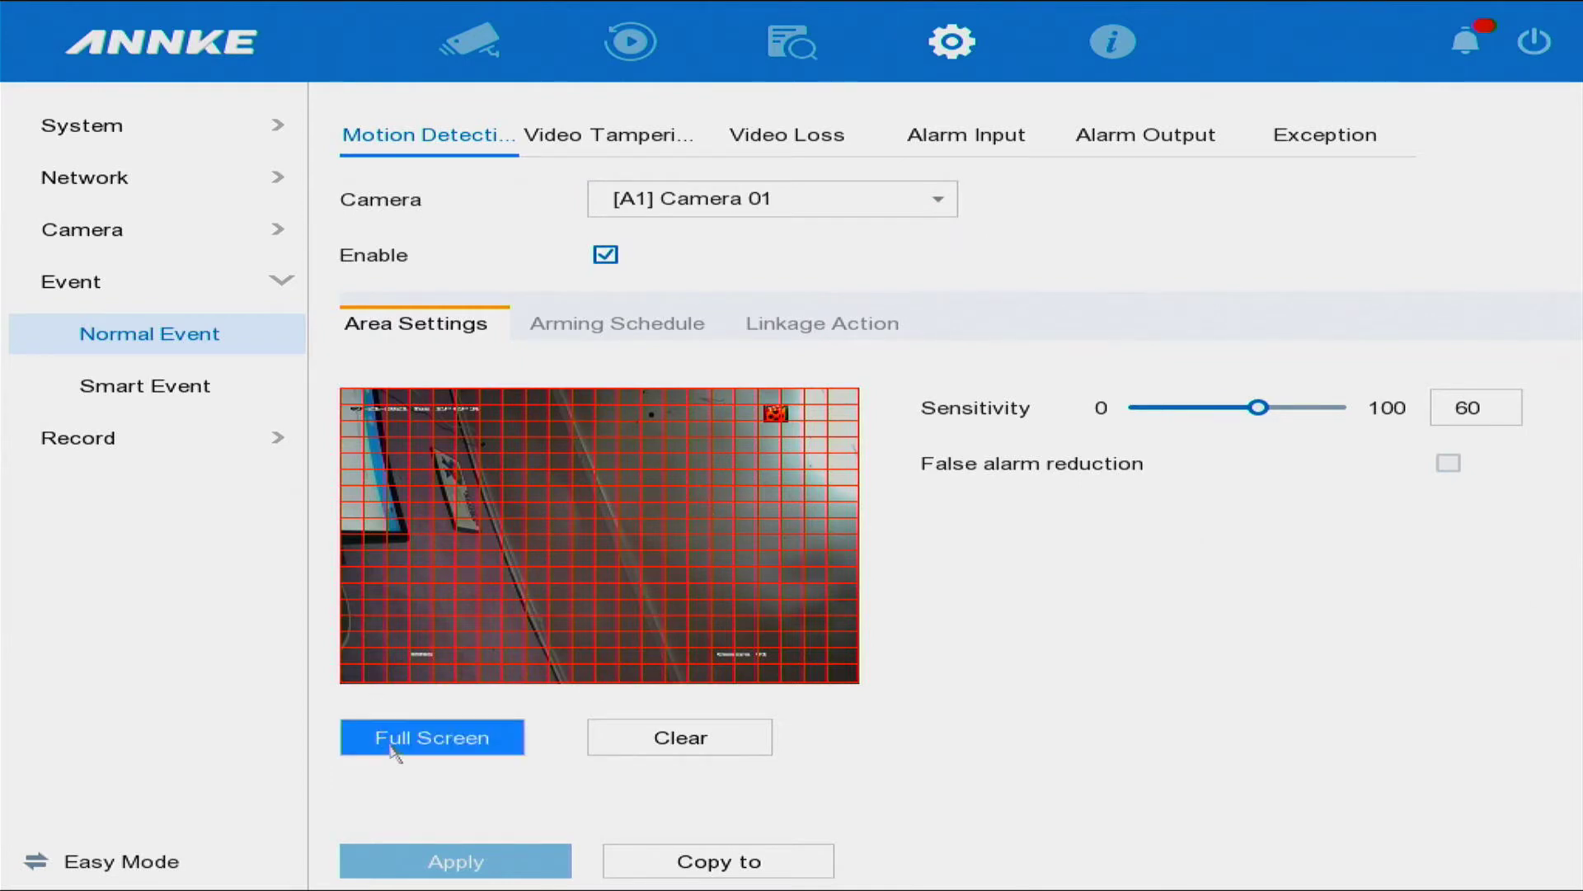
# Clear the detection area, draw a test region, then restore Full Screen and apply.
pyautogui.click(614, 748)
pyautogui.moveTo(490, 502); pyautogui.dragTo(716, 627)
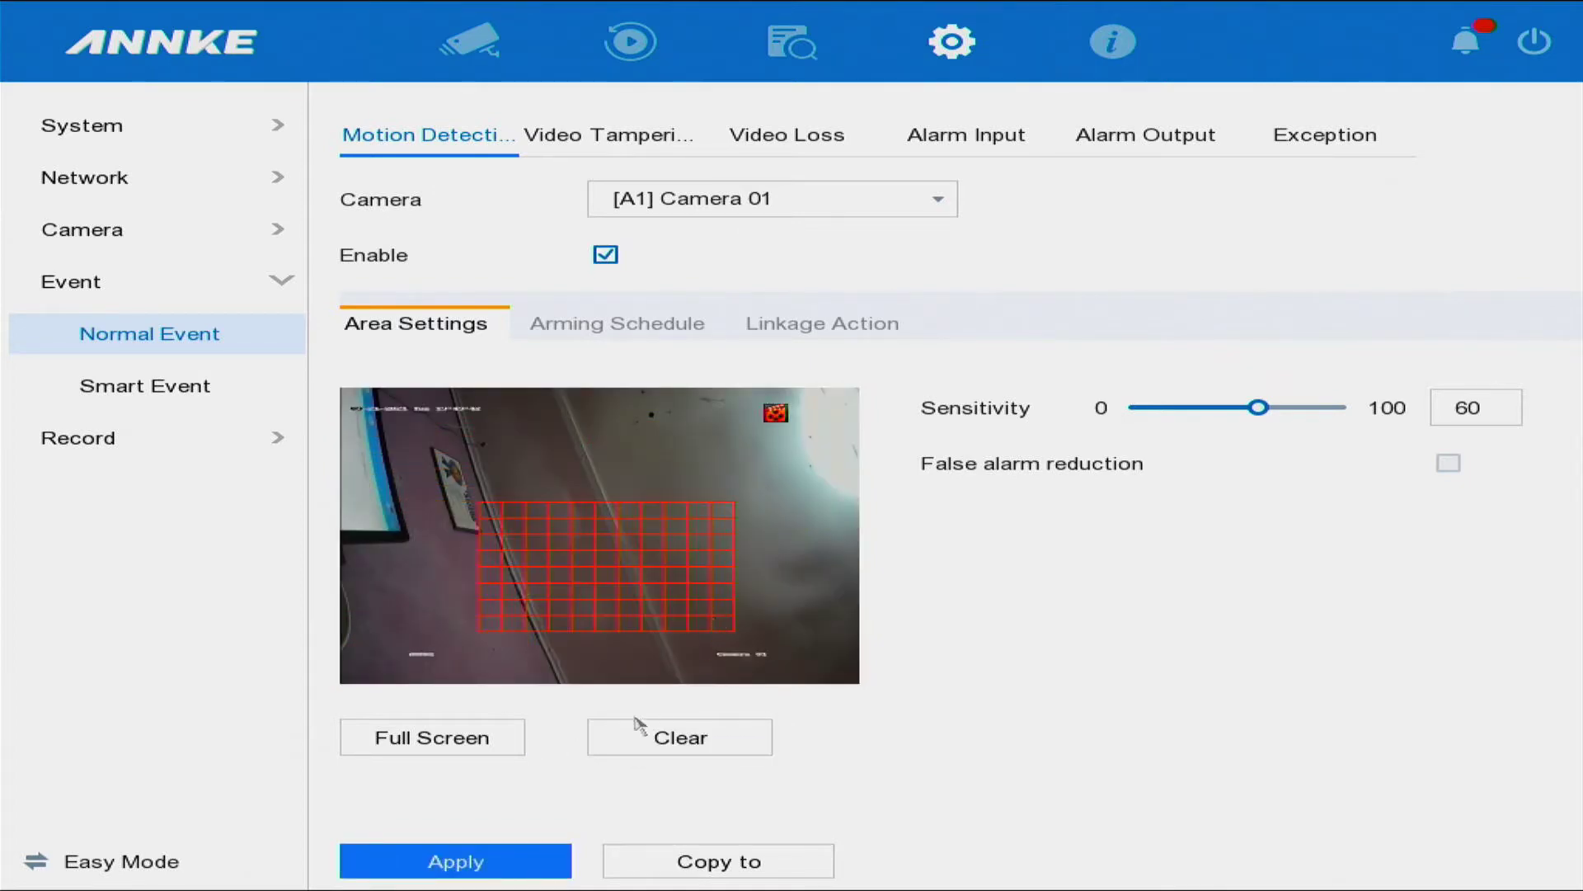
pyautogui.click(487, 753)
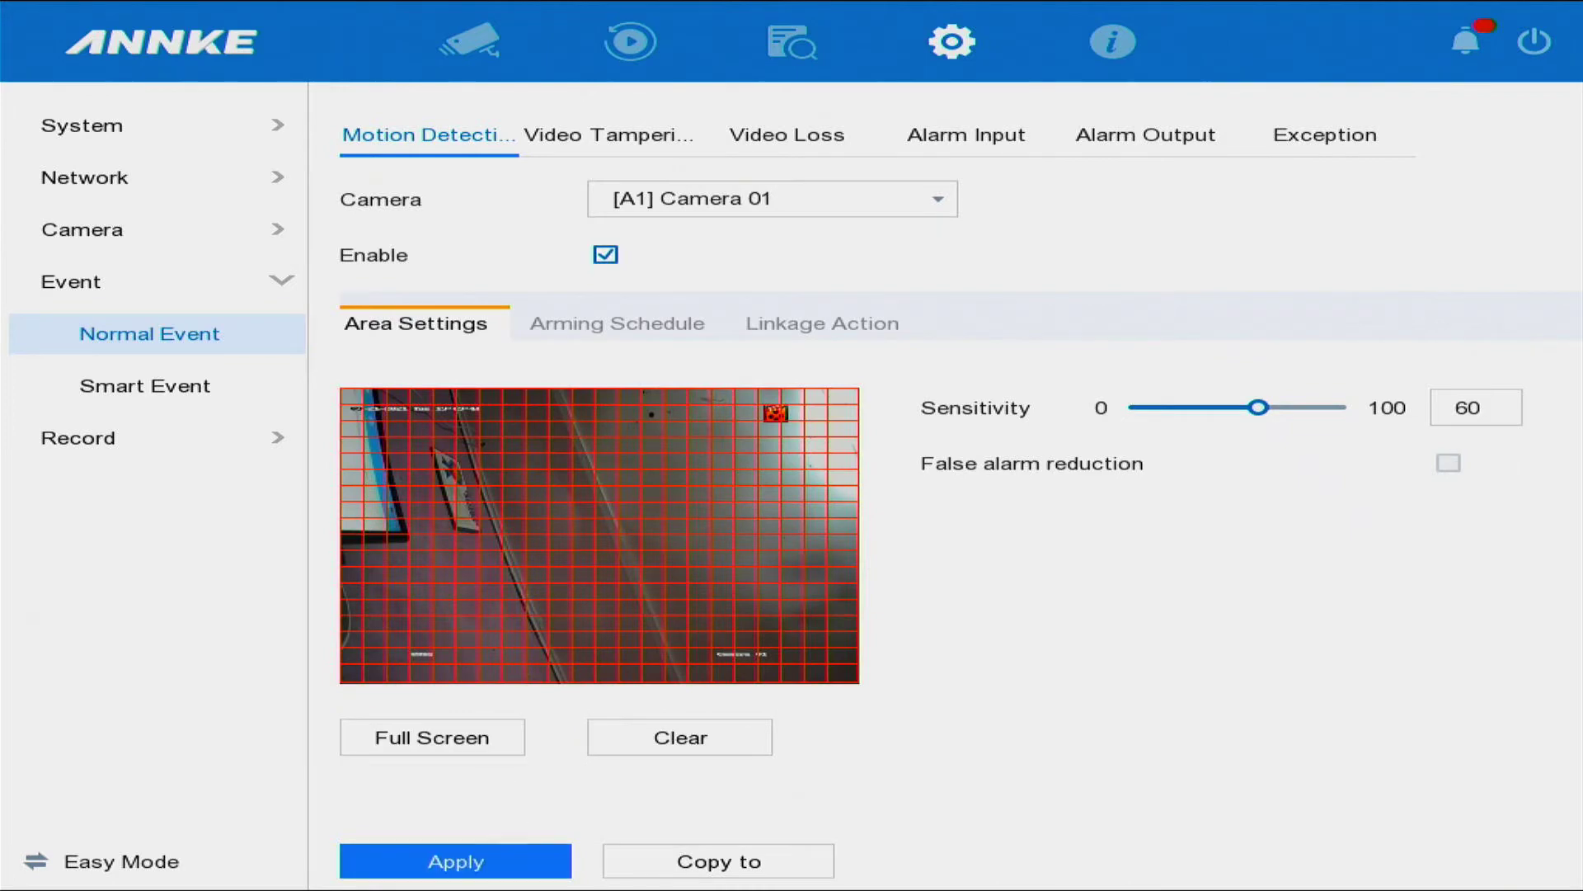
pyautogui.click(498, 874)
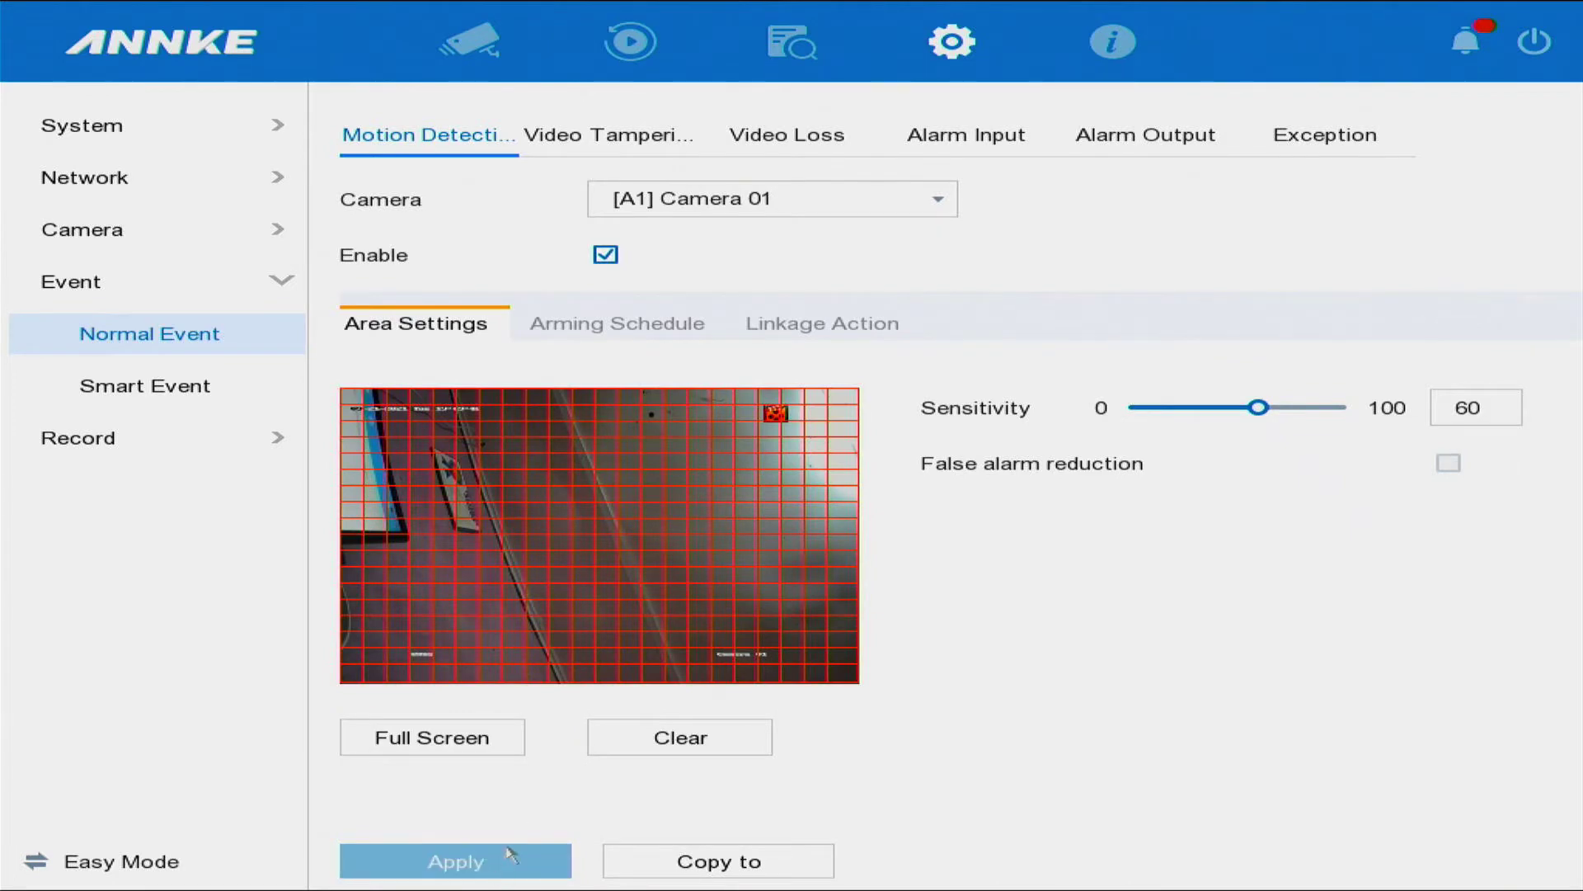
# Tick Audible Warning under Normal Linkage in the Linkage Action tab.
pyautogui.click(772, 332)
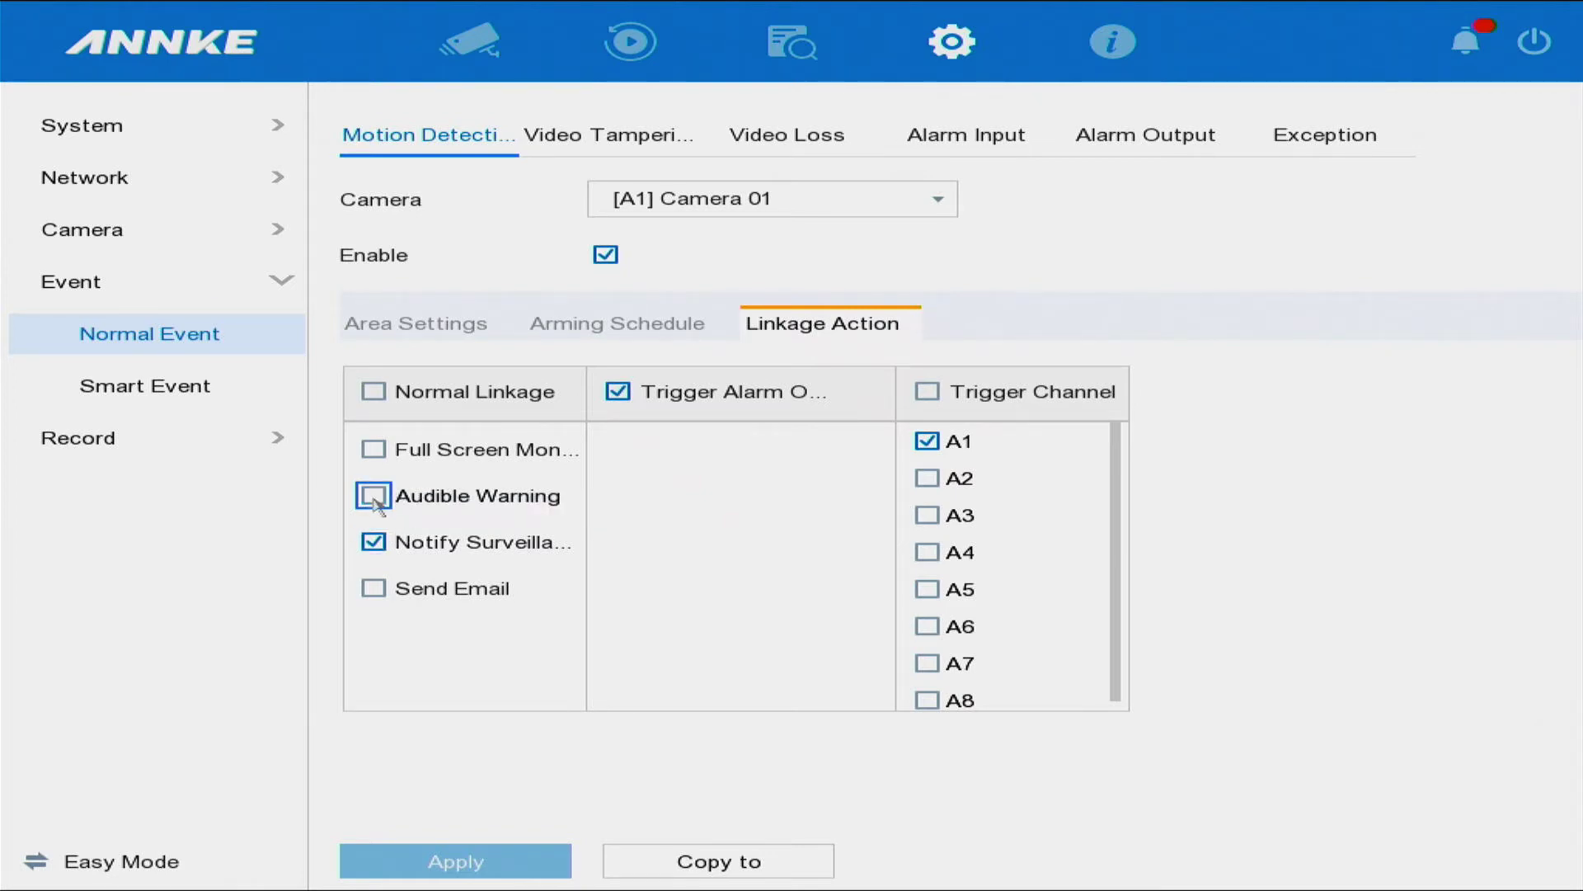
pyautogui.click(375, 498)
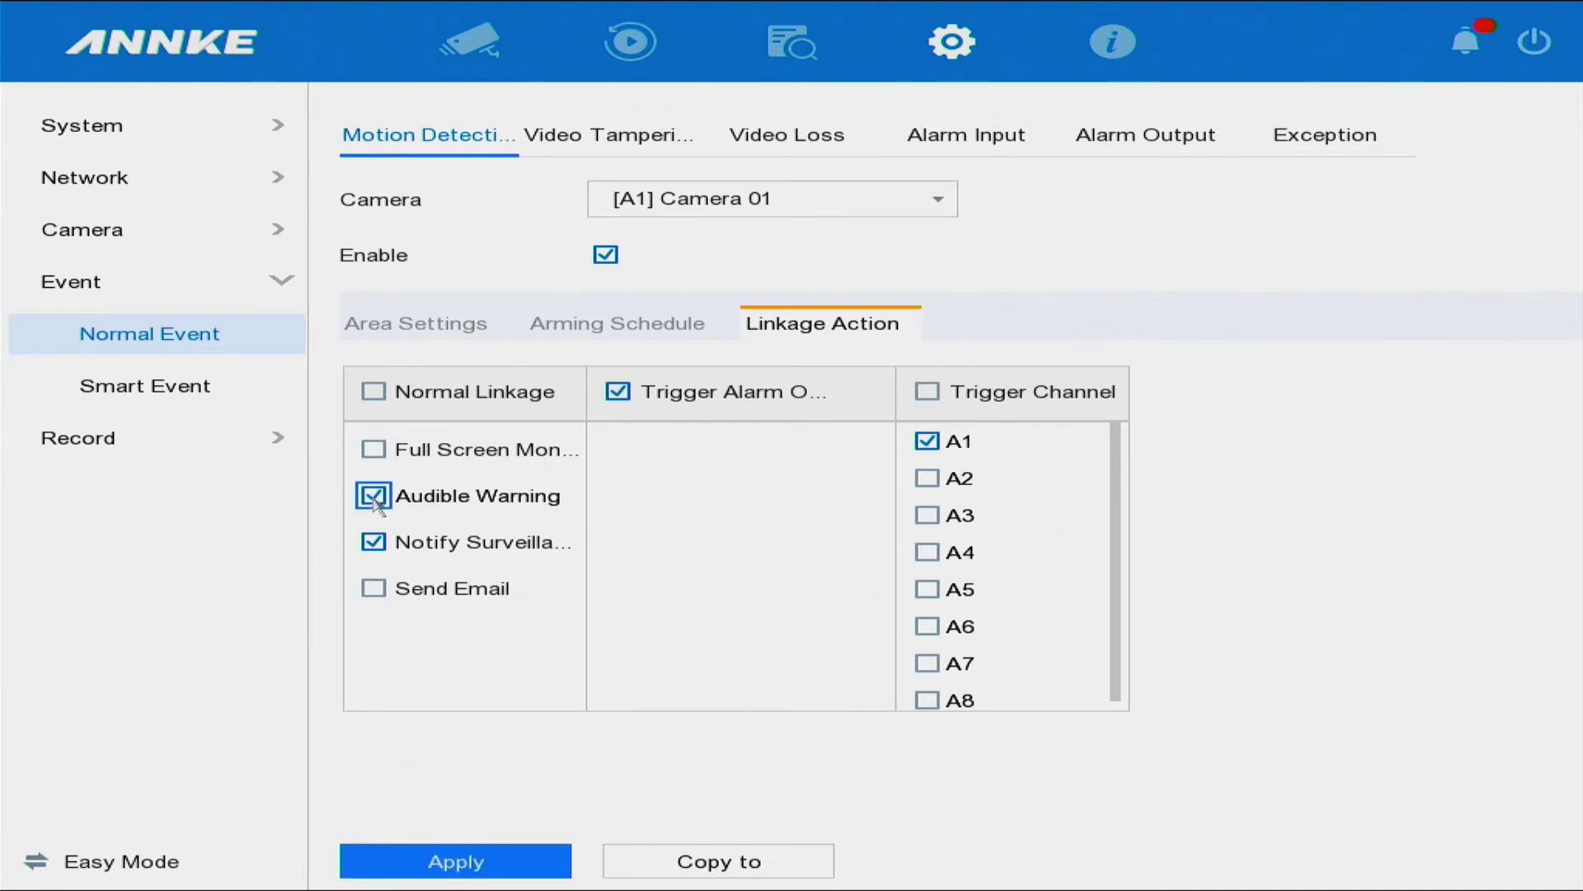
# Apply the audible warning, then enable Full Screen Monitoring linkage and apply again.
pyautogui.click(523, 865)
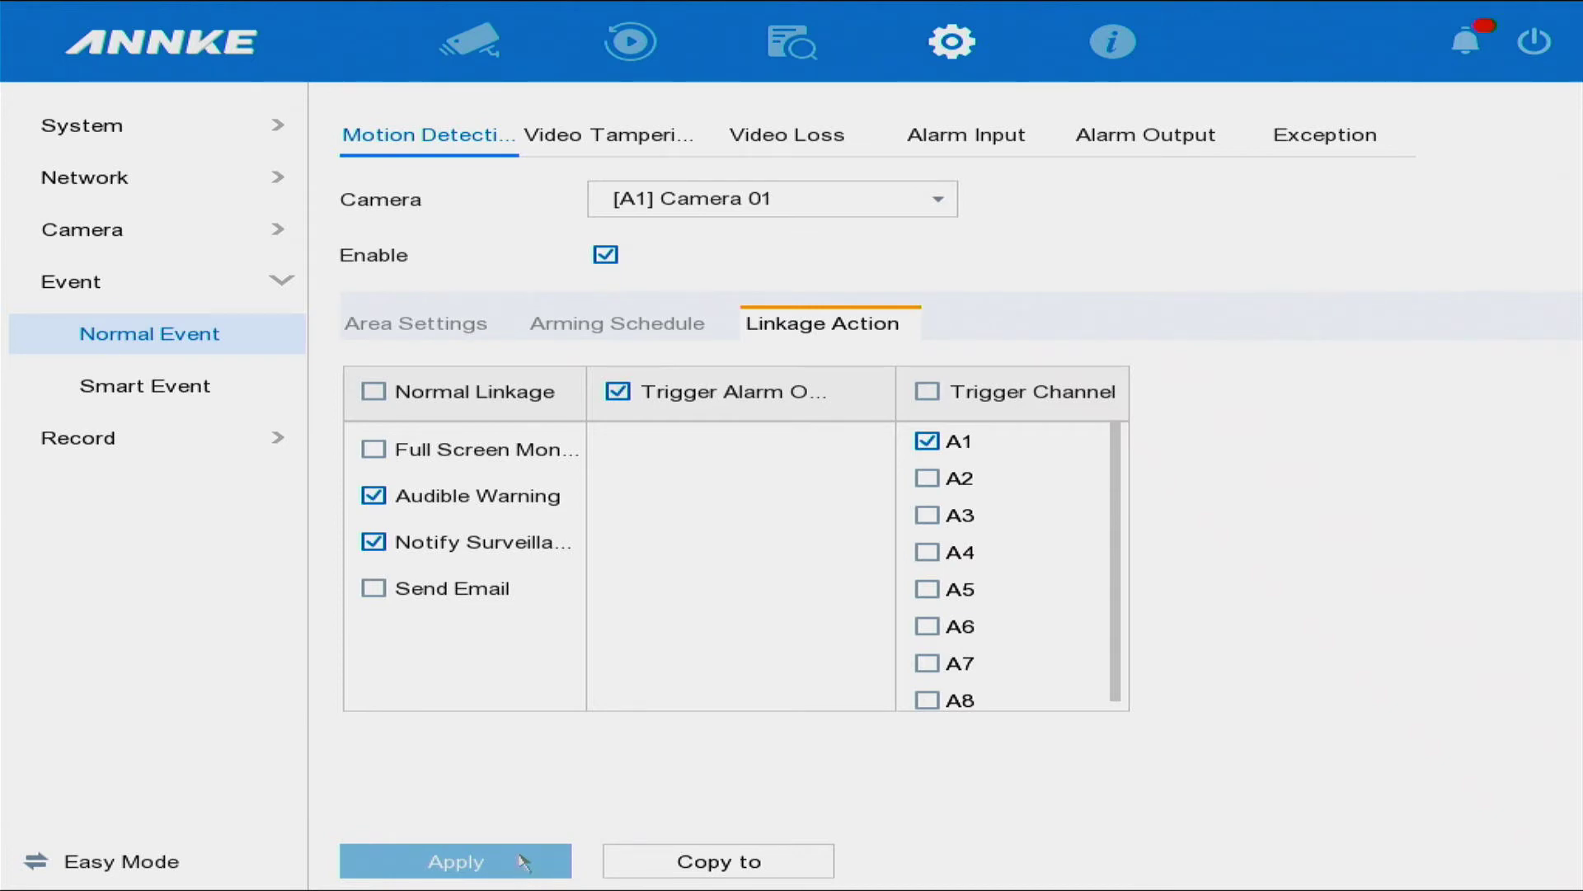
pyautogui.click(374, 449)
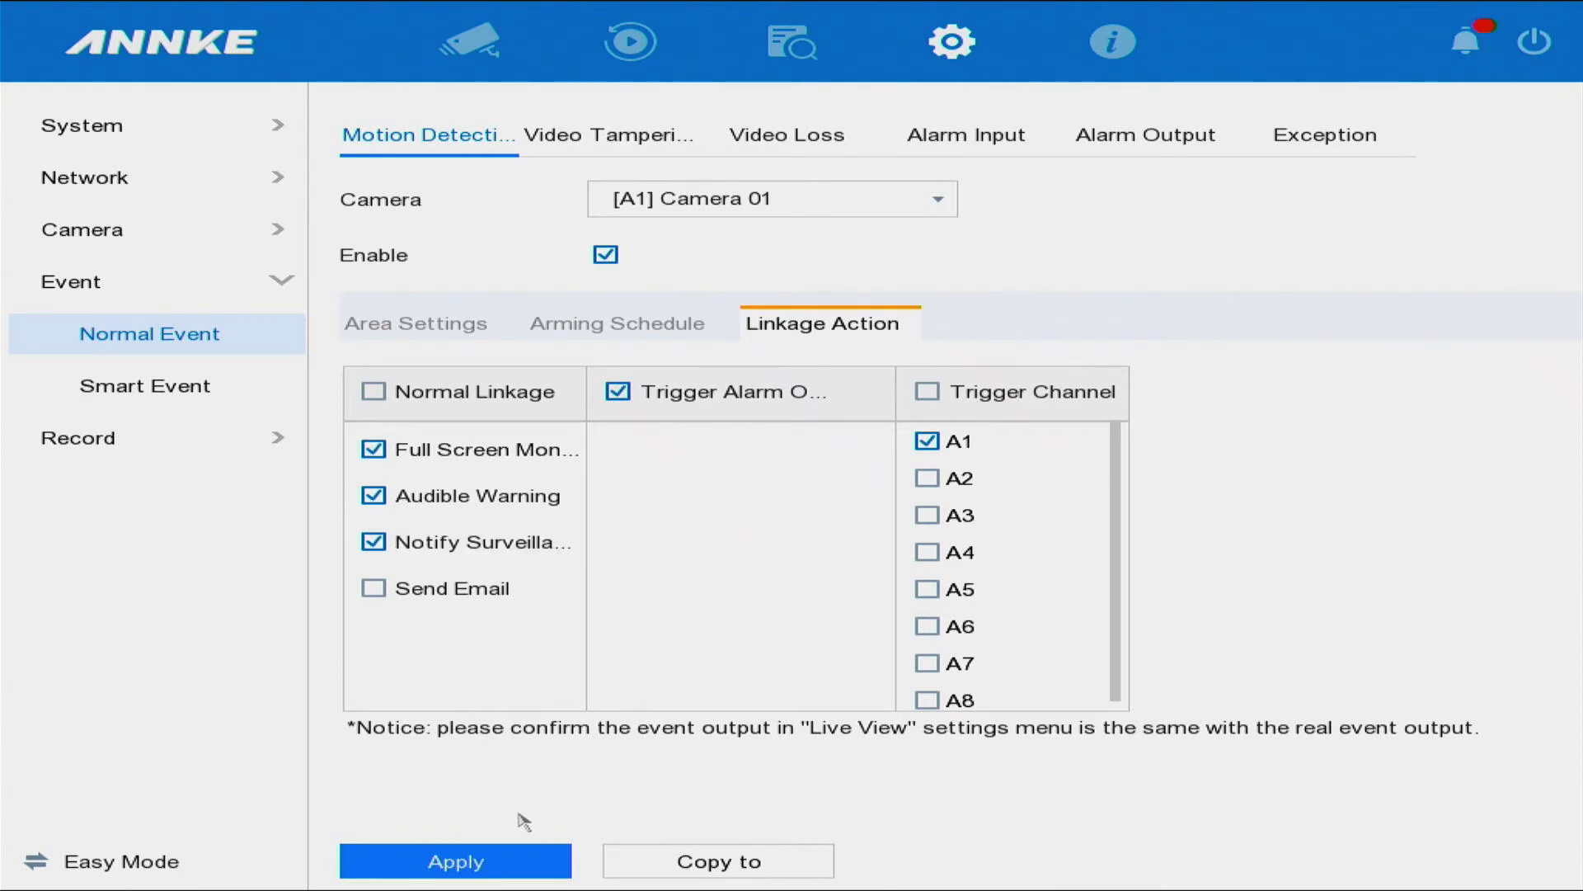
pyautogui.click(492, 871)
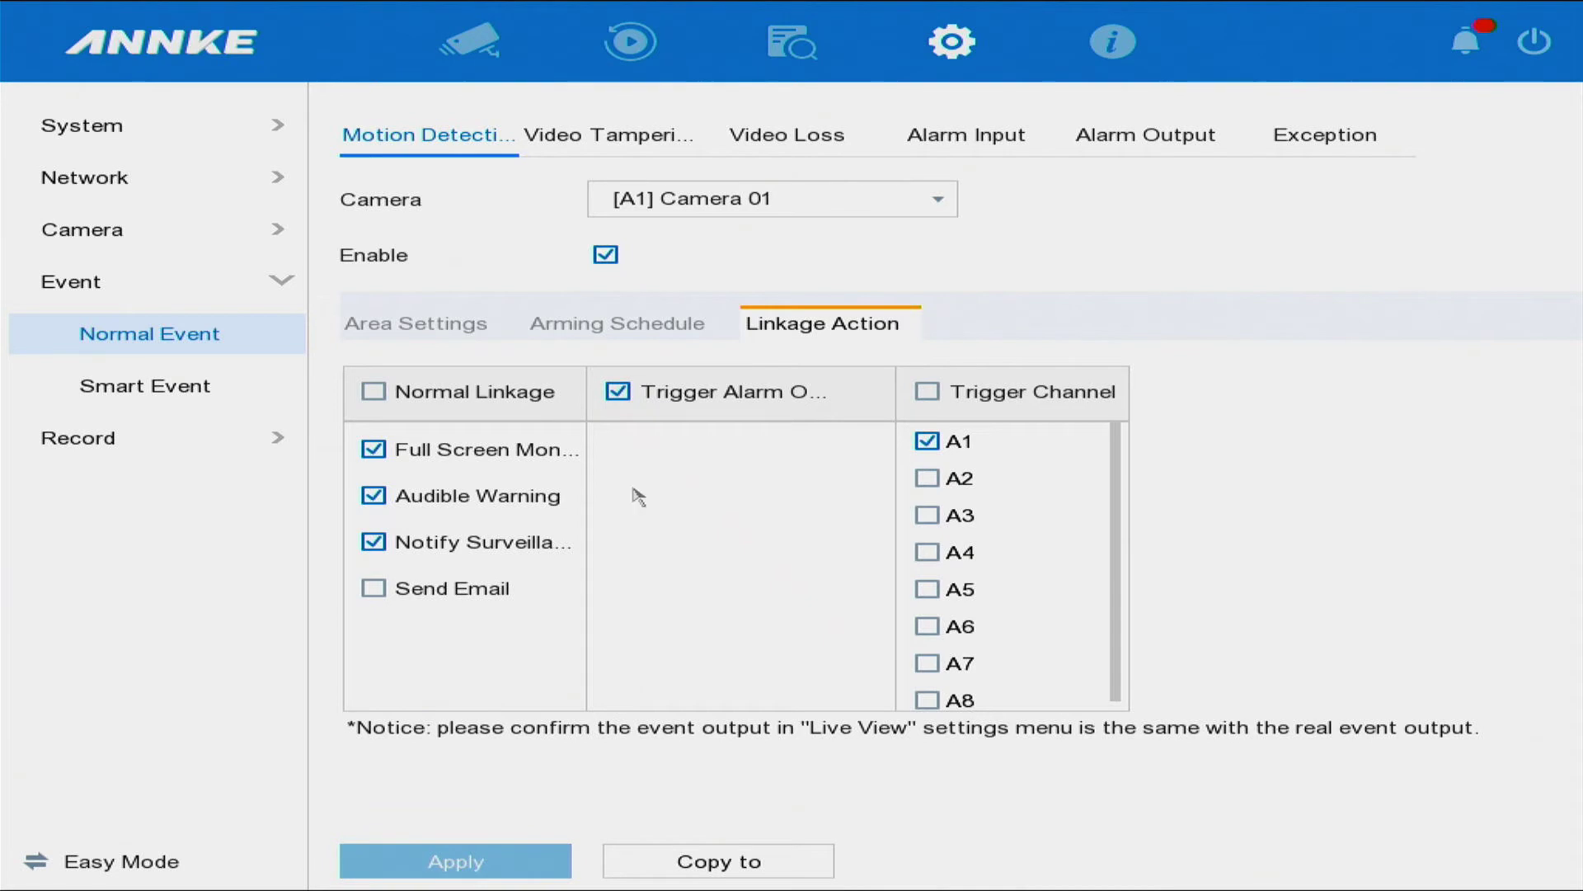
# Return to live view and bring up the Alarm Information list.
pyautogui.click(466, 41)
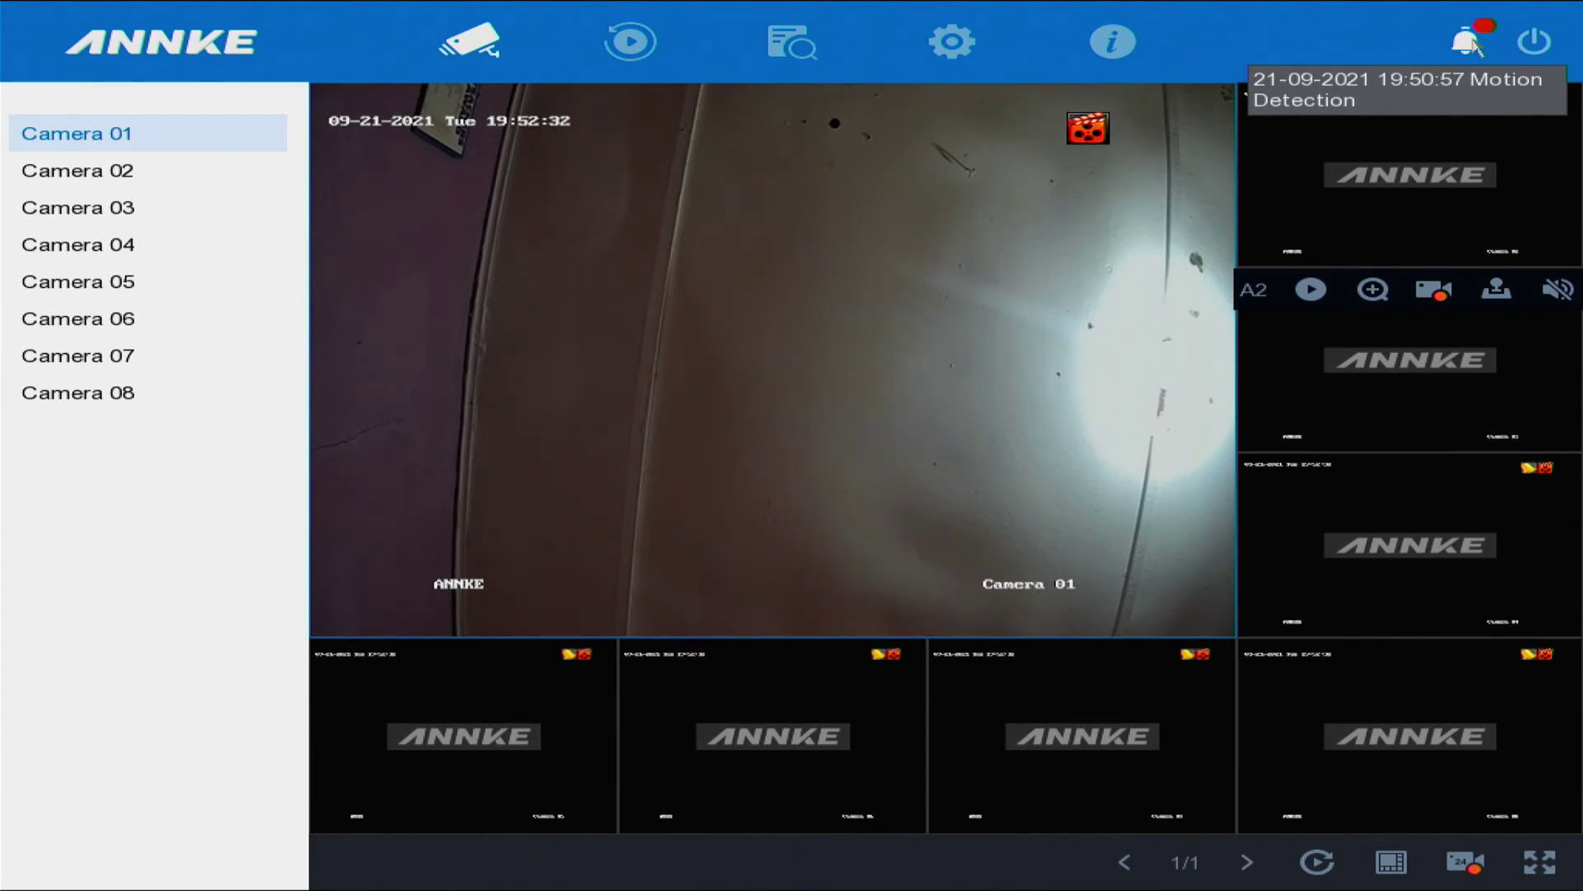
pyautogui.click(1470, 43)
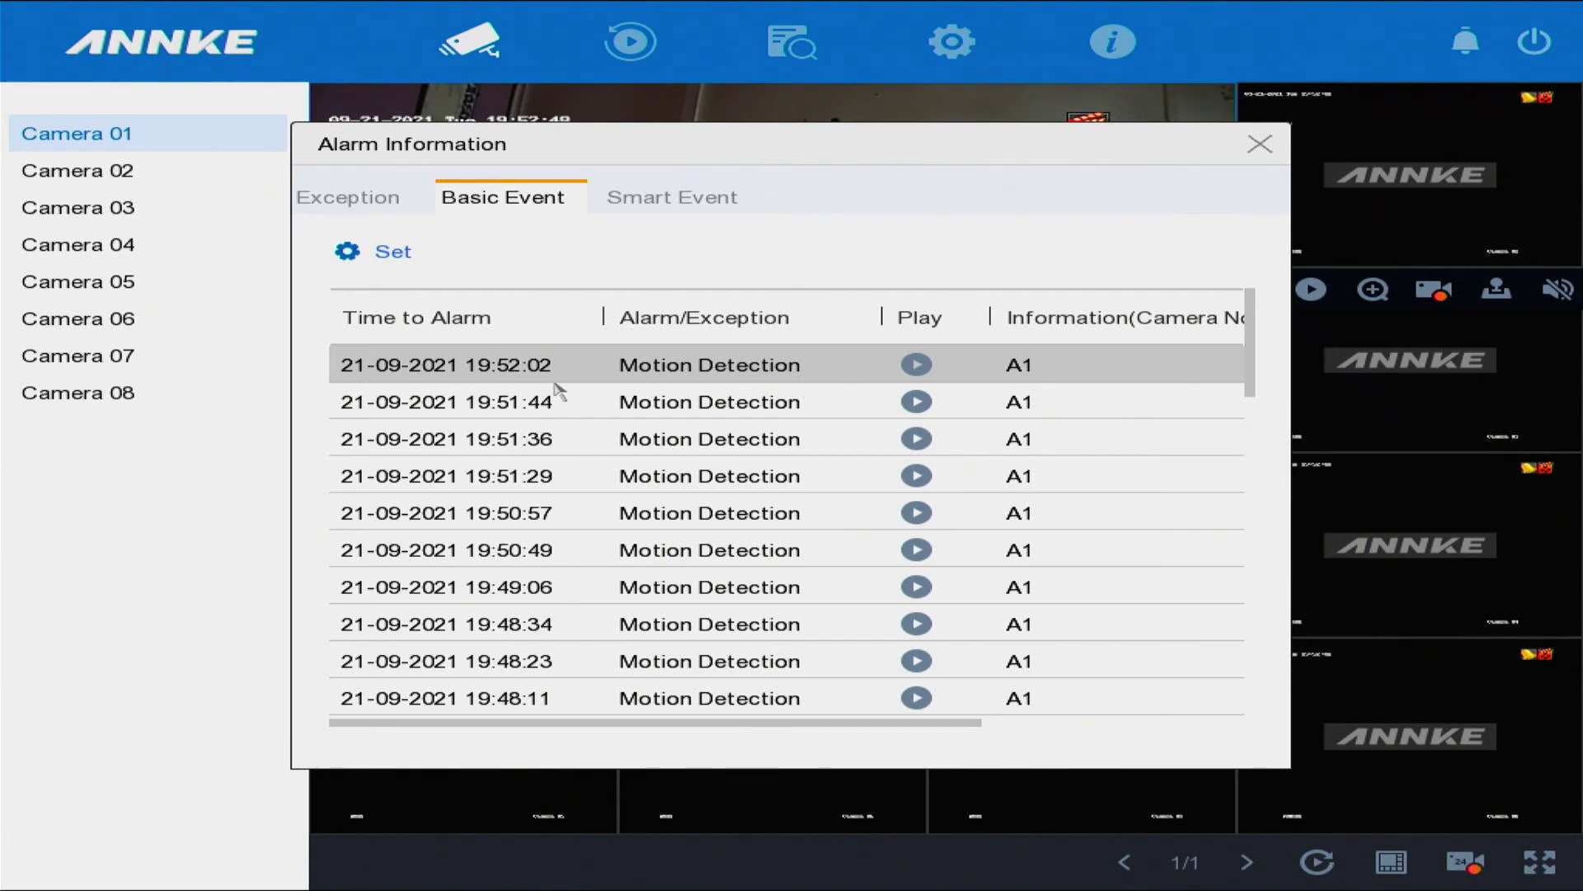
# Play the most recent Camera 01 motion detection alarm clip.
pyautogui.click(918, 367)
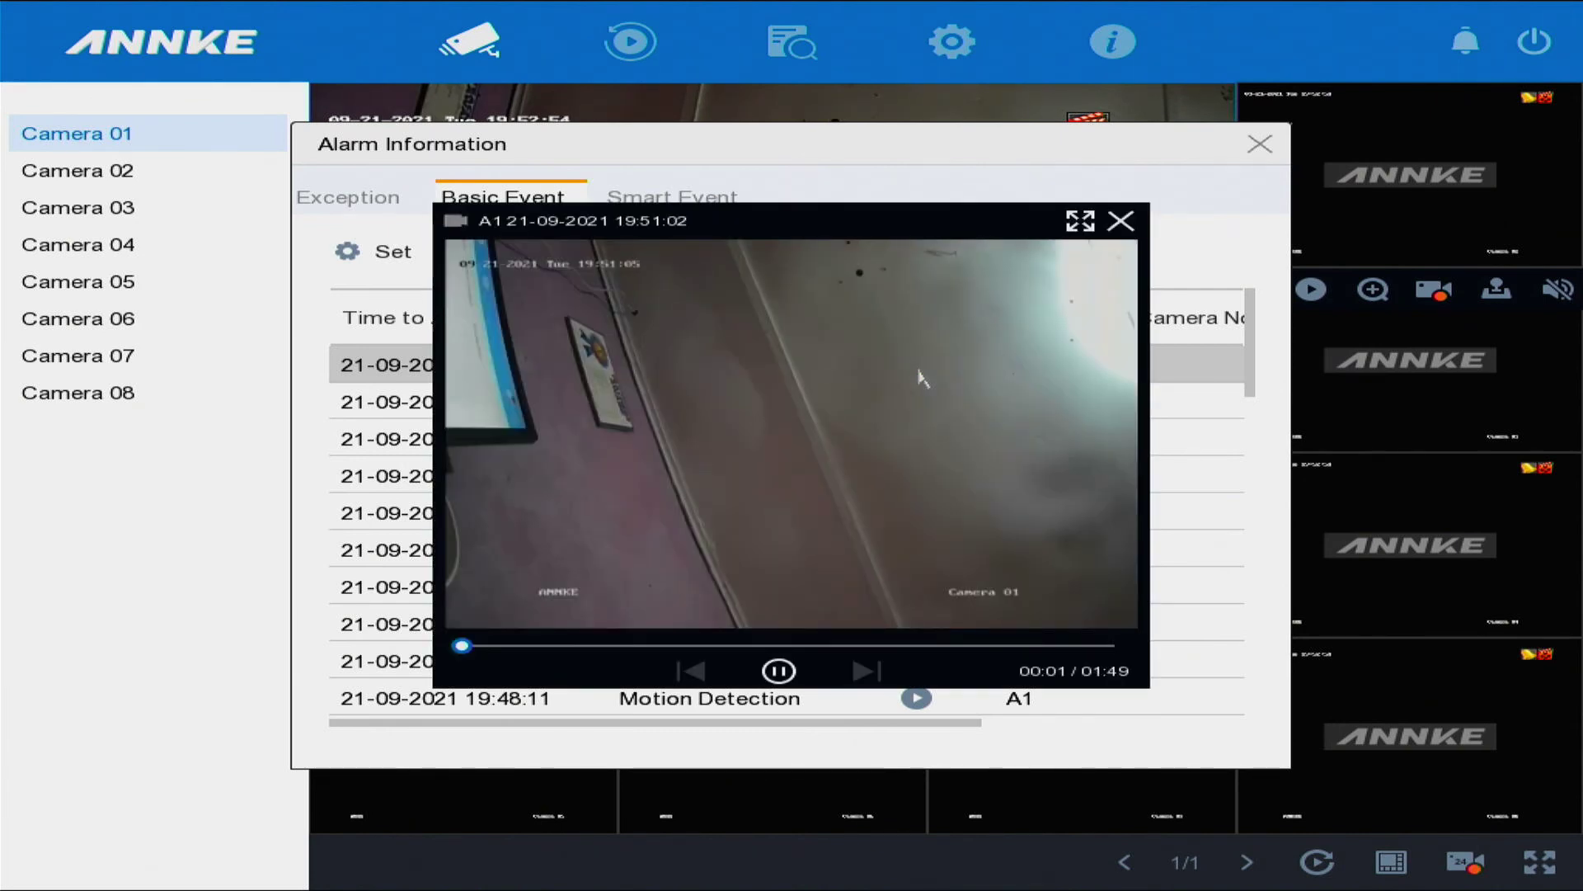
pyautogui.moveTo(461, 646); pyautogui.dragTo(799, 646)
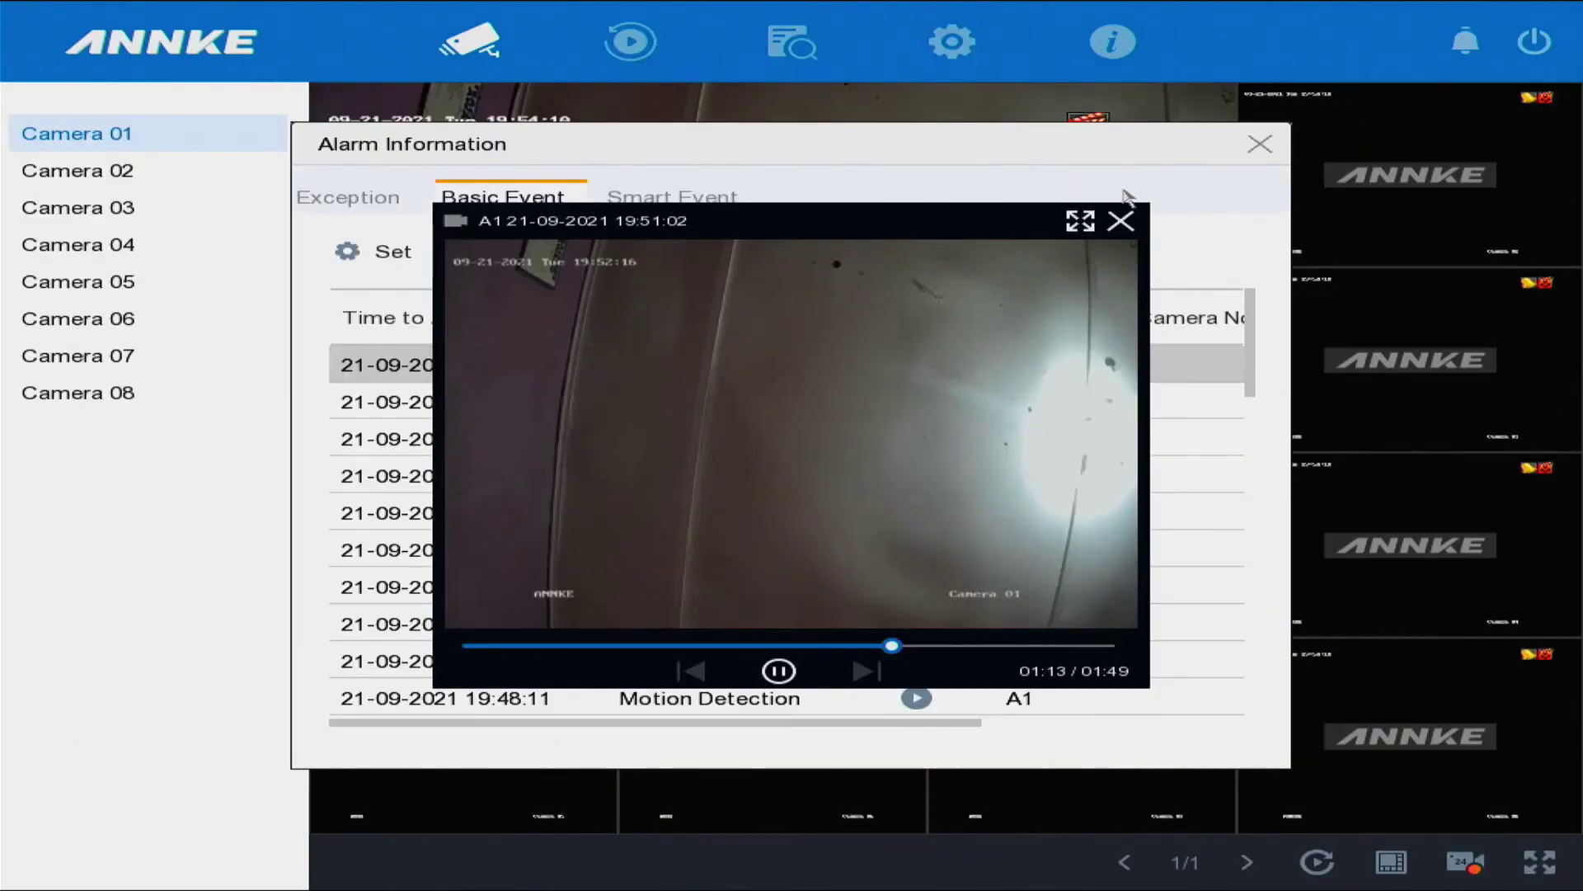
pyautogui.click(1120, 221)
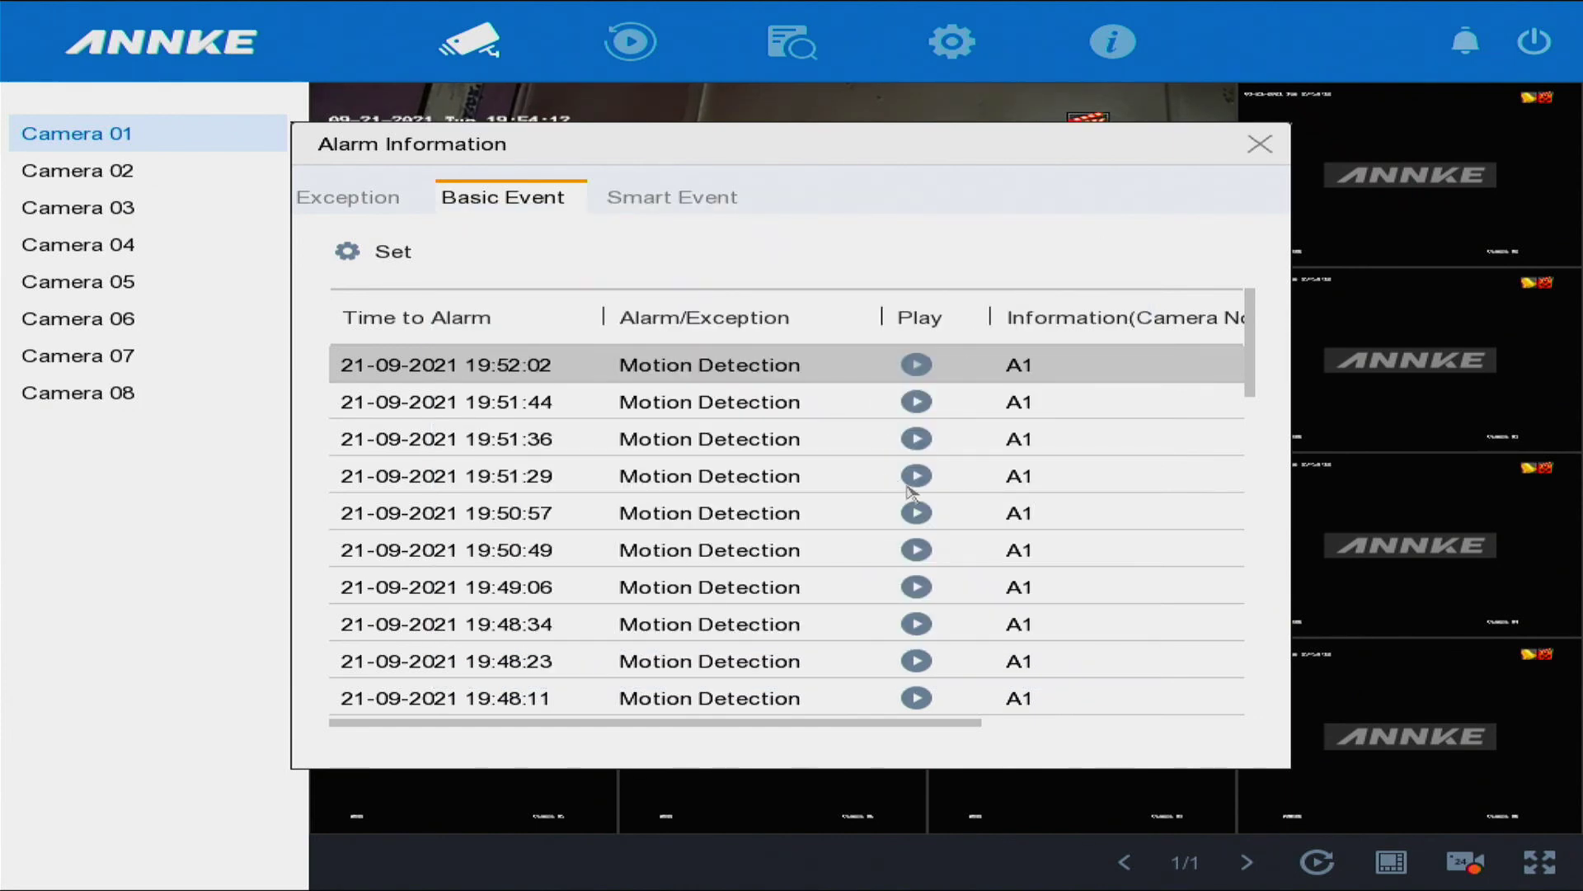
pyautogui.click(864, 445)
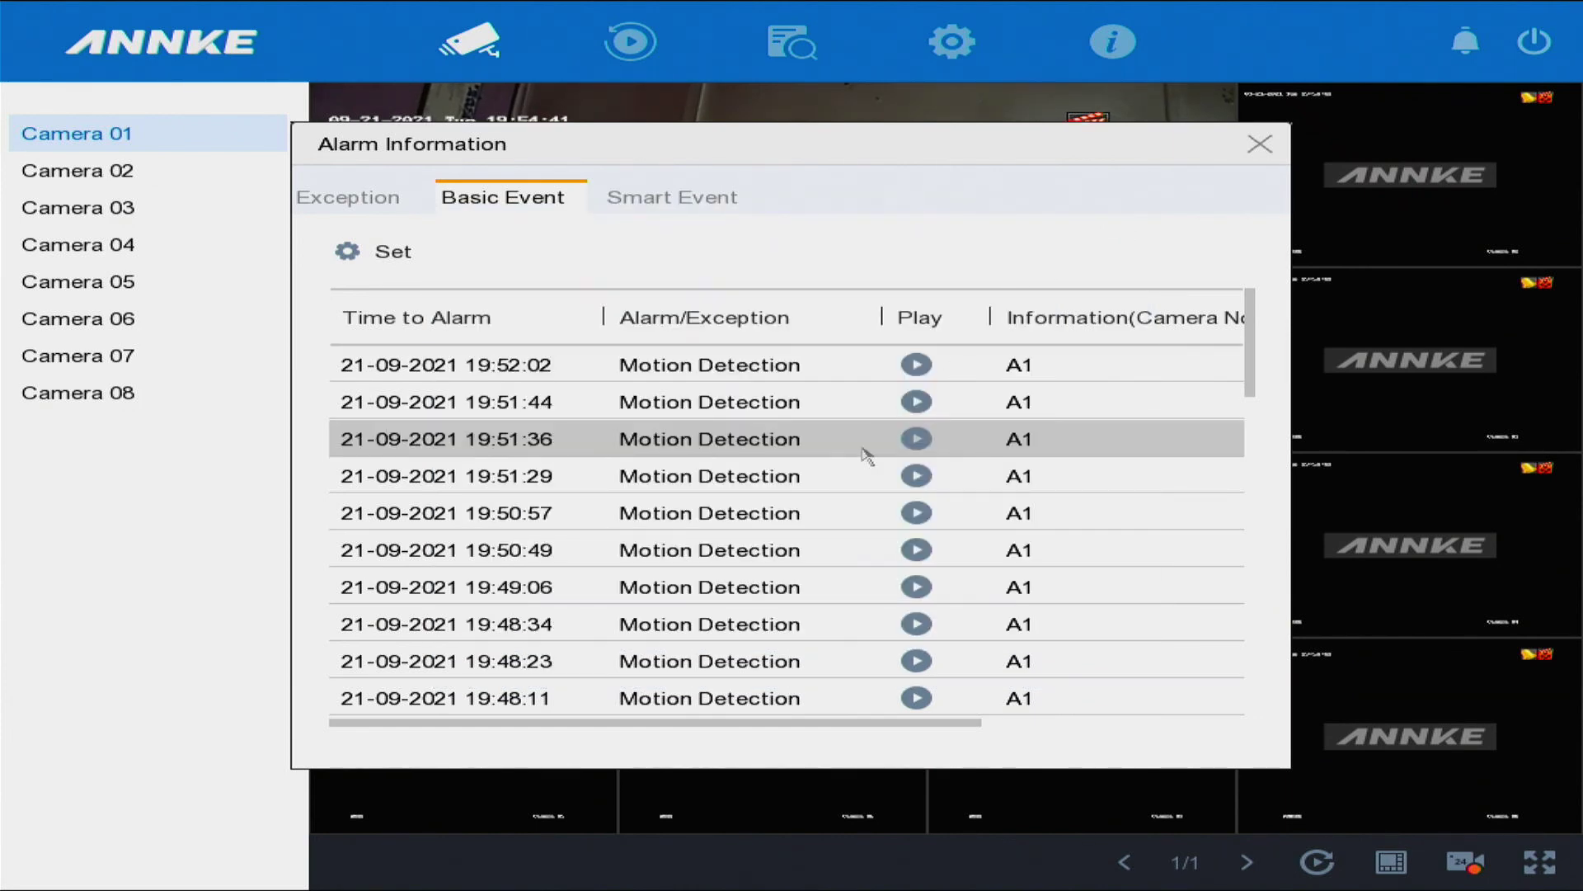